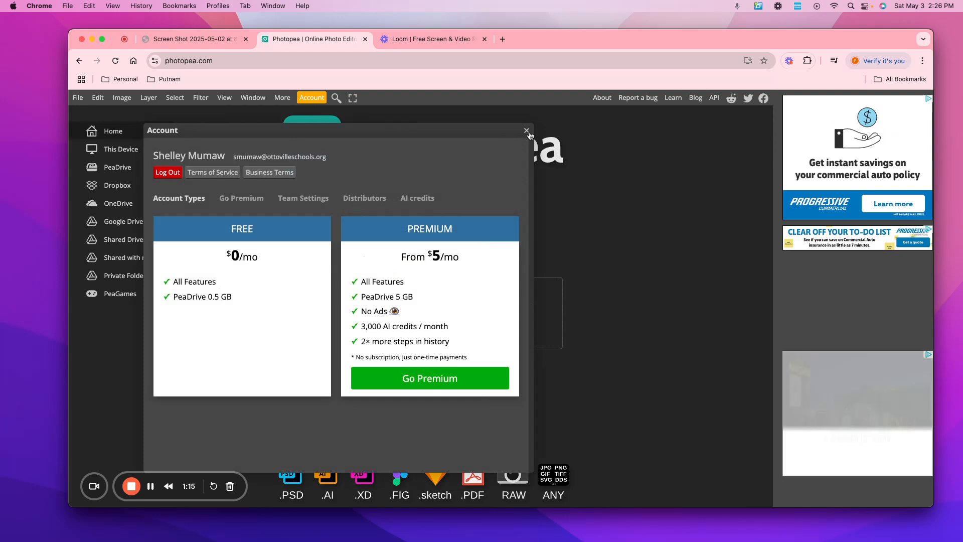
Step: Close the Account window and open the dog photo ringo.jpg from the computer
click(526, 130)
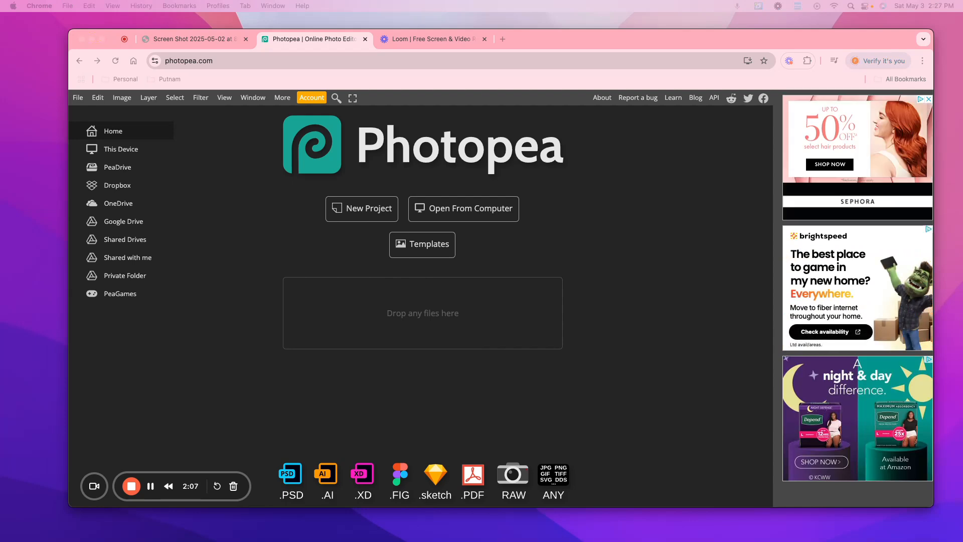
drag(702, 239, 466, 234)
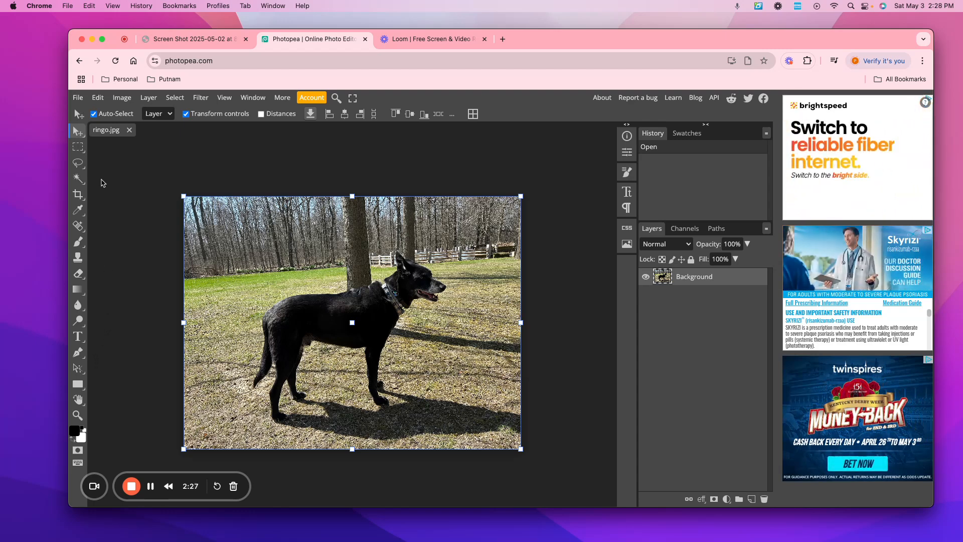
Step: Examine the tool variants grouped under the rectangular selection and lasso tools
click(84, 142)
right_click(88, 141)
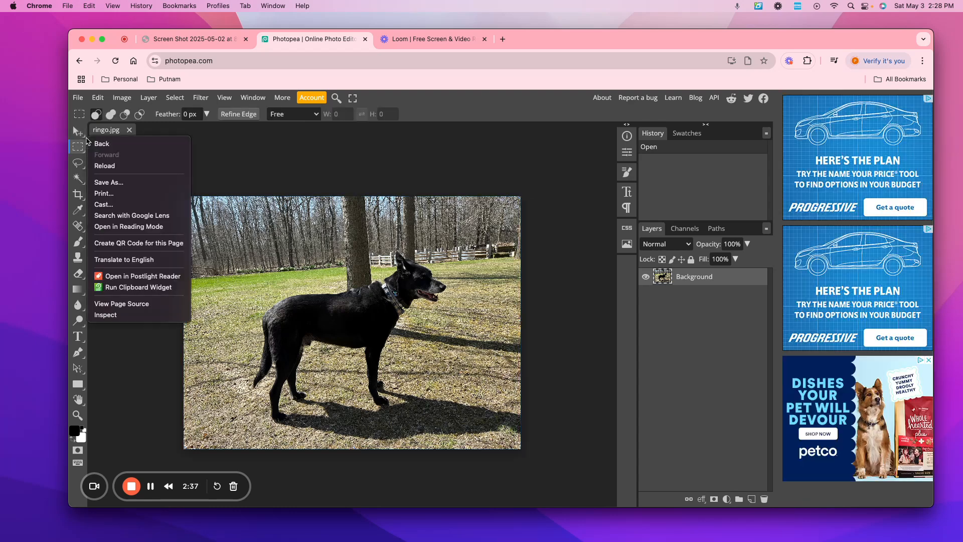
click(86, 141)
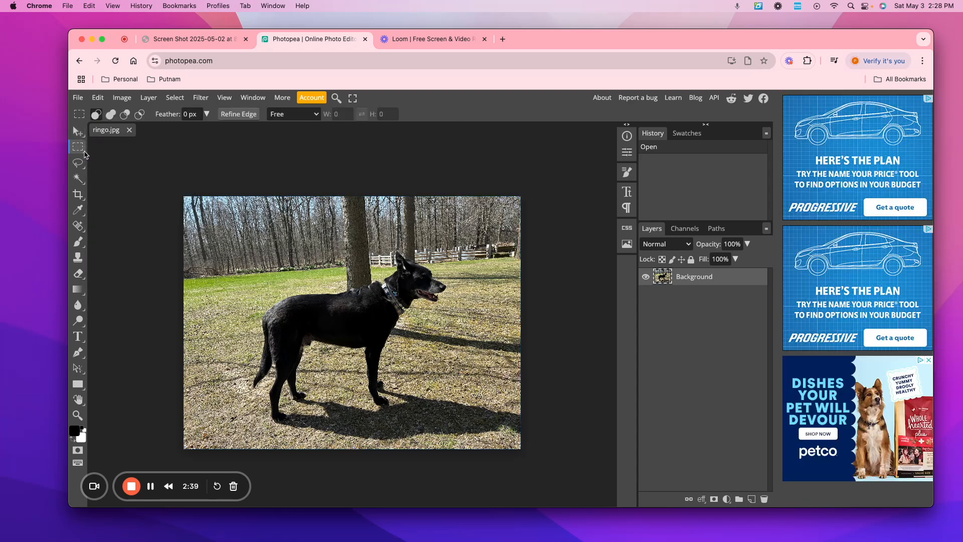
key(alt)
right_click(85, 153)
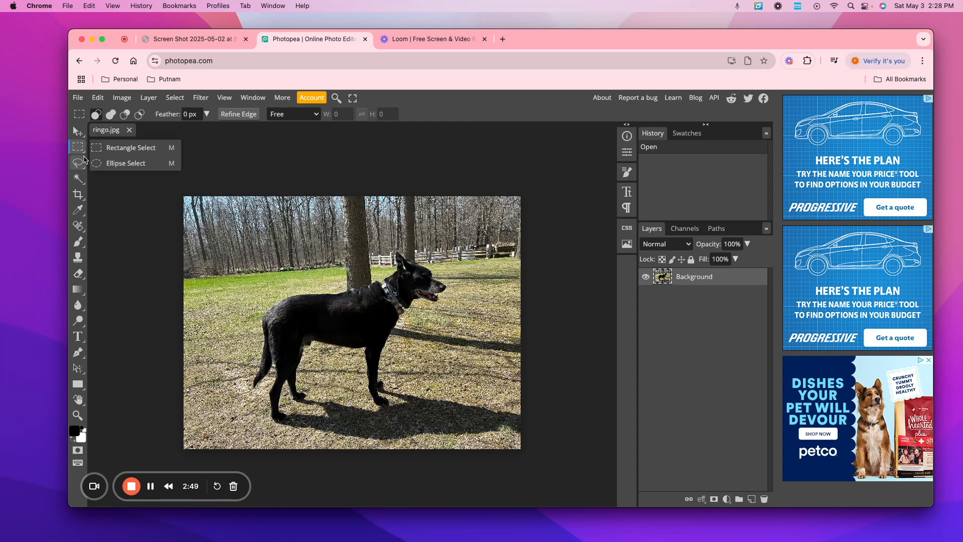
click(78, 163)
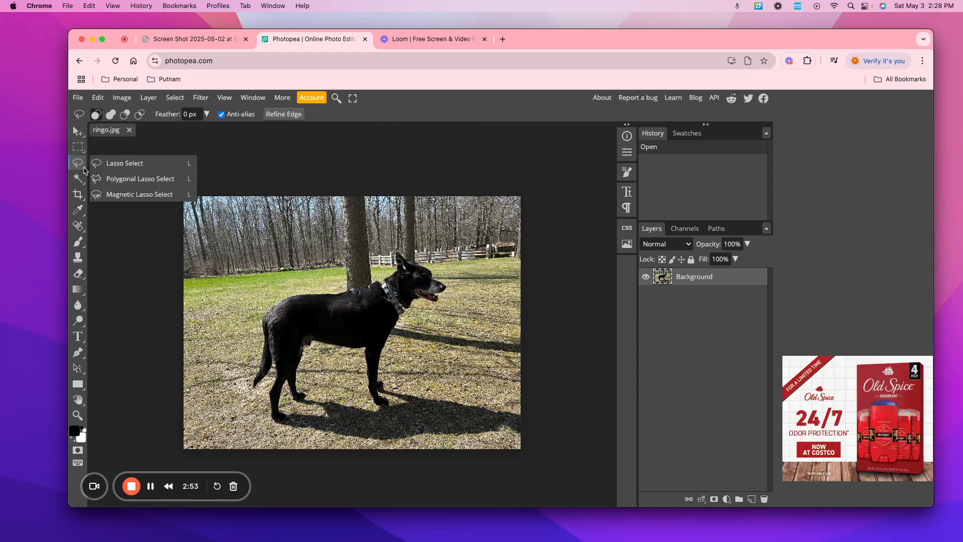
click(84, 167)
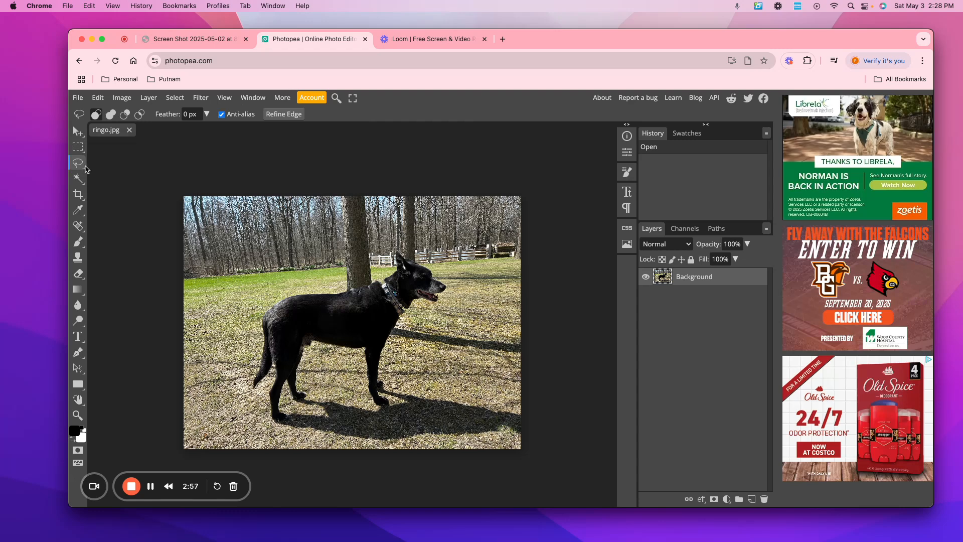
click(86, 168)
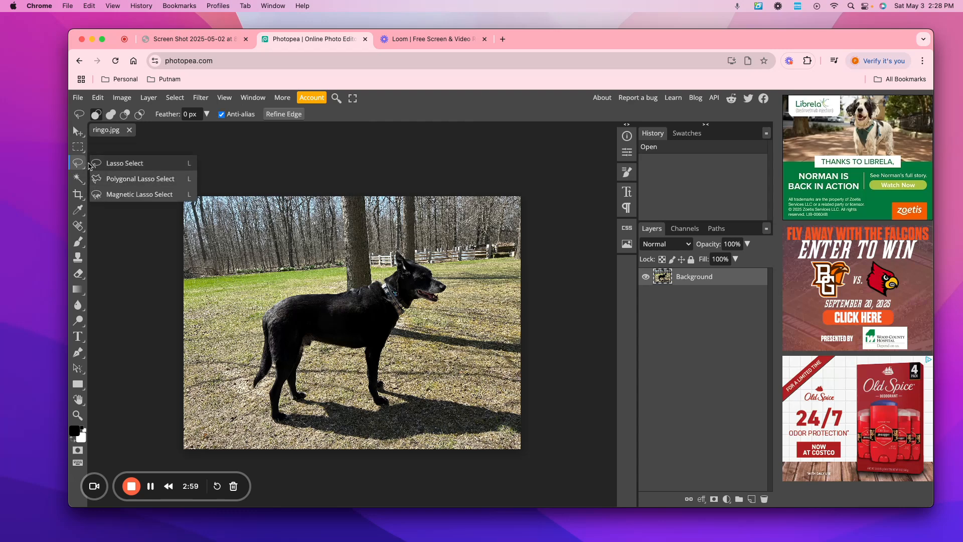
Step: Draw a large elliptical selection around the dog with Ellipse Select
click(84, 152)
click(86, 153)
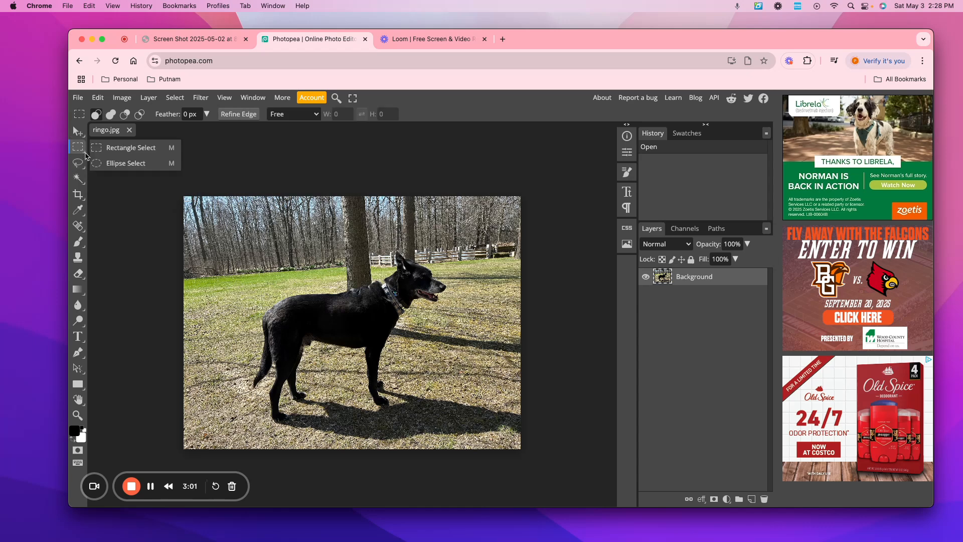
click(121, 160)
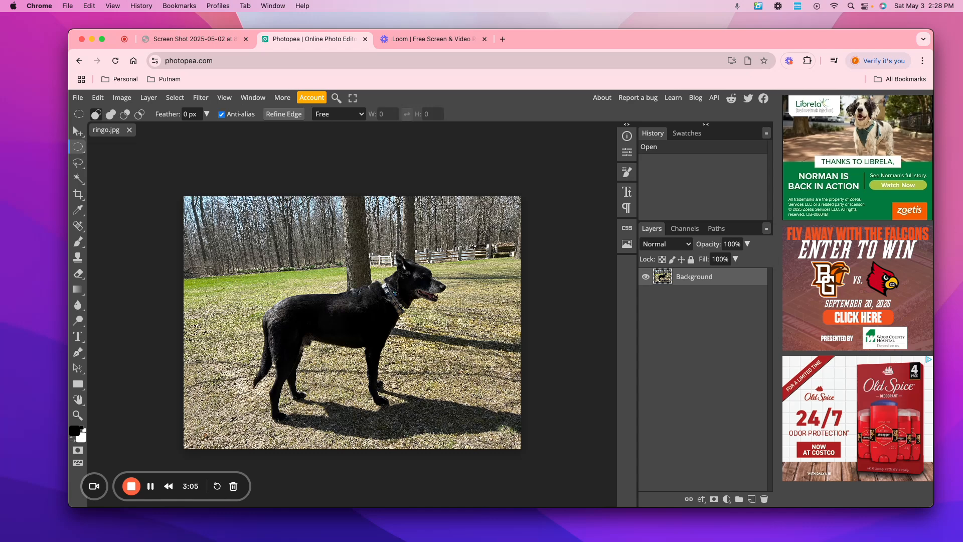
drag(210, 221, 447, 424)
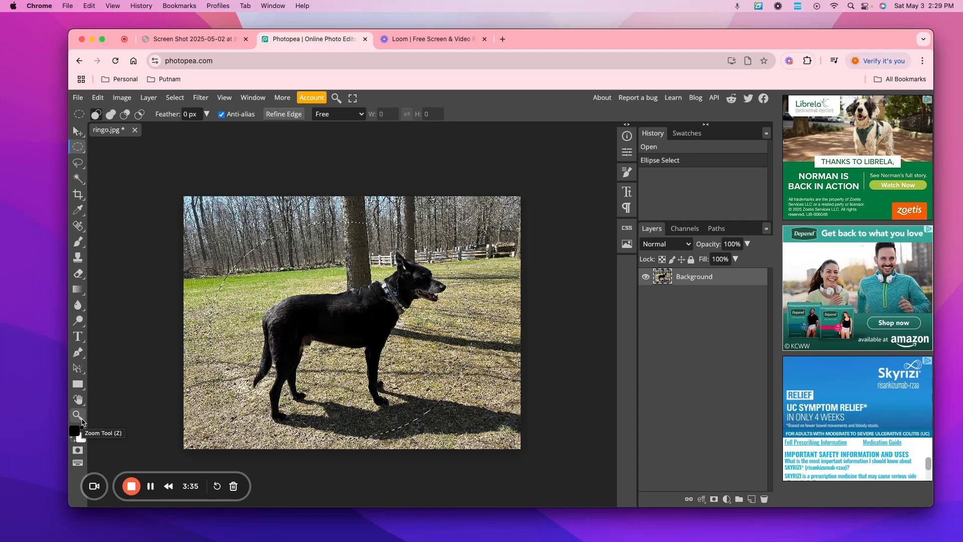
Step: Magnify the wooded background of the photo with the Zoom tool
click(77, 415)
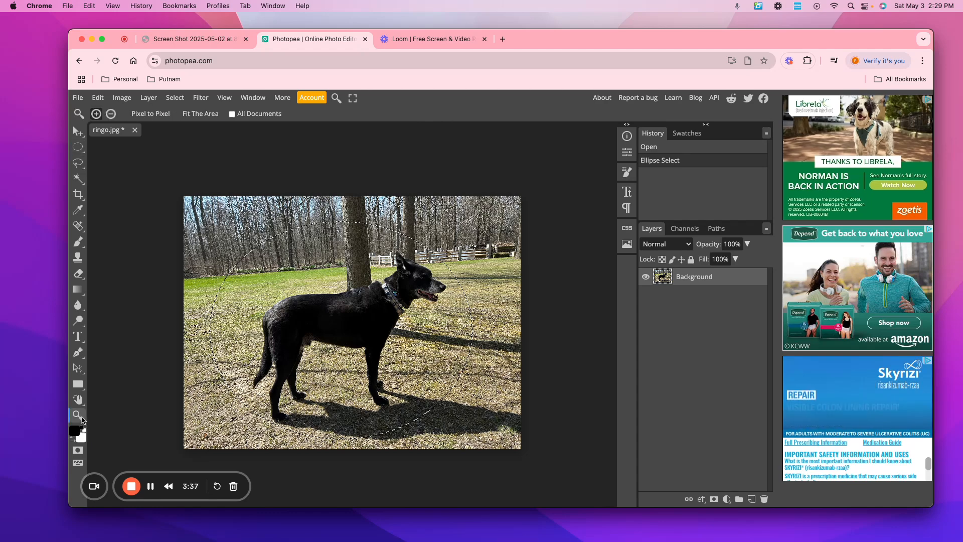
click(232, 231)
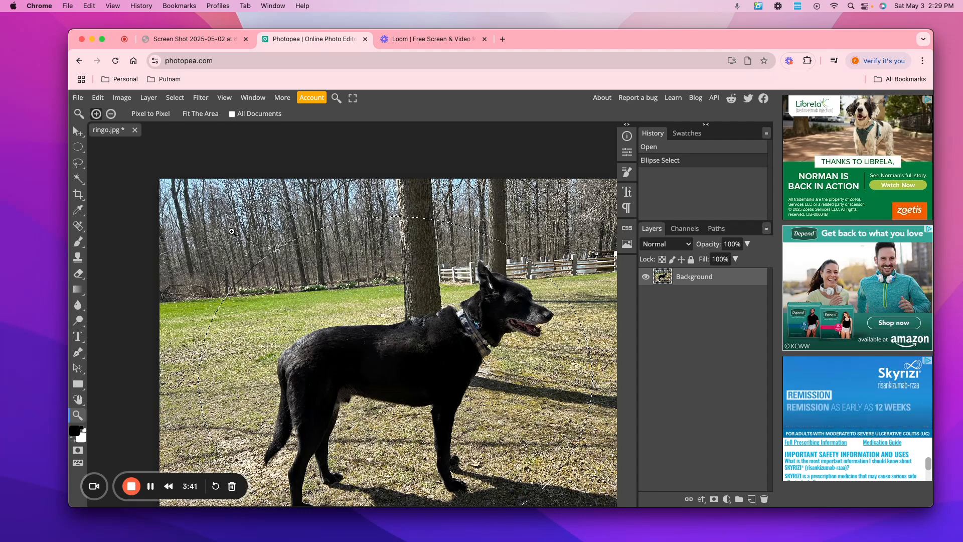
click(232, 231)
click(232, 232)
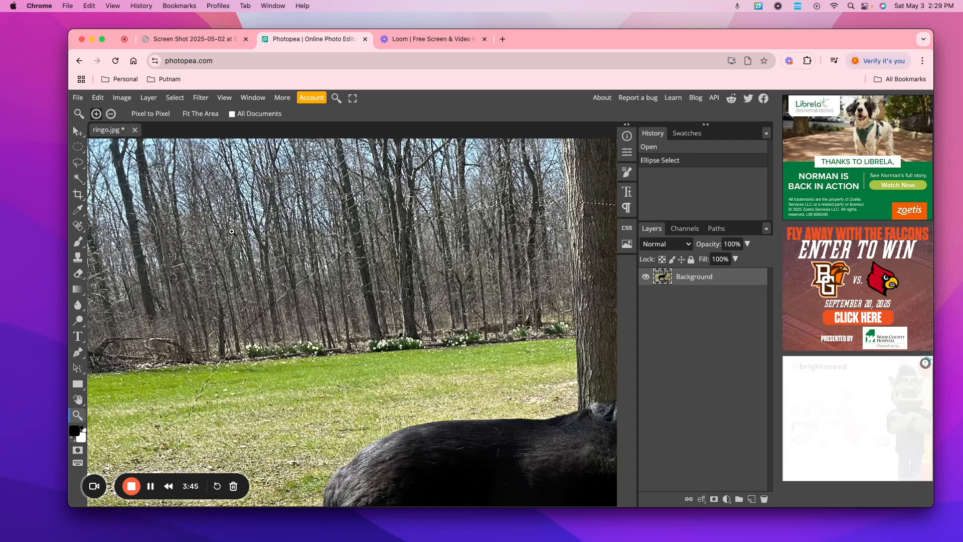
Step: Zoom back out until the whole photo fits inside the workspace
right_click(232, 231)
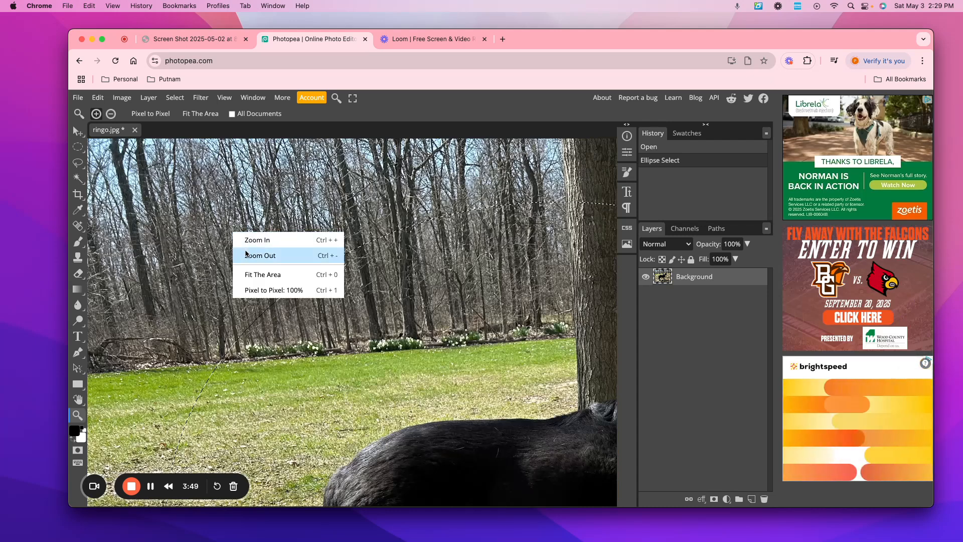
click(246, 254)
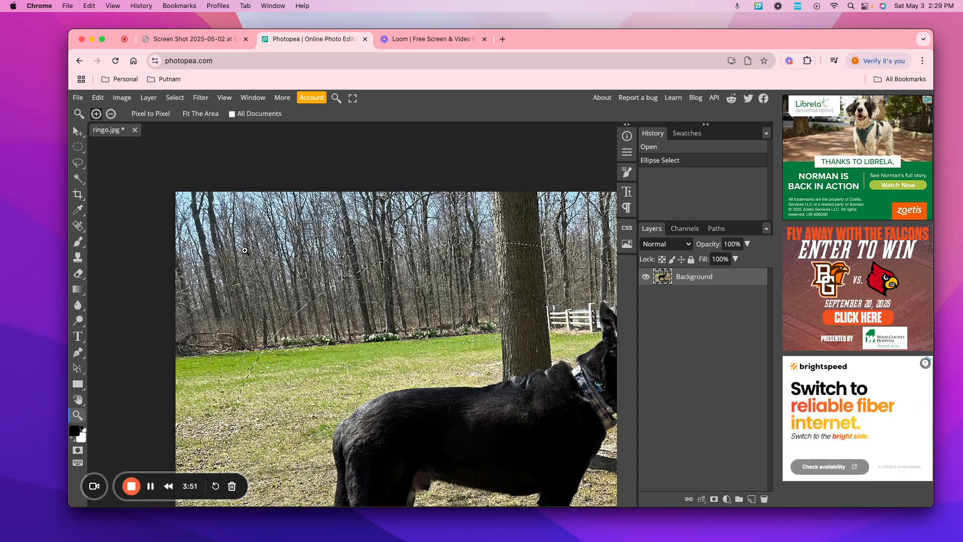
key(alt)
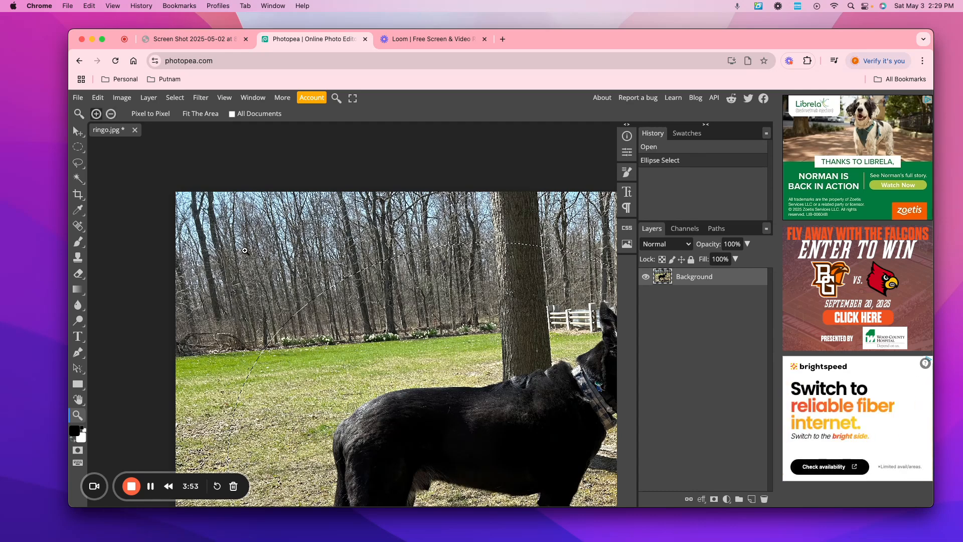
key(alt)
key(alt)
key(alt)
key(alt)
key(alt)
alt+click(245, 249)
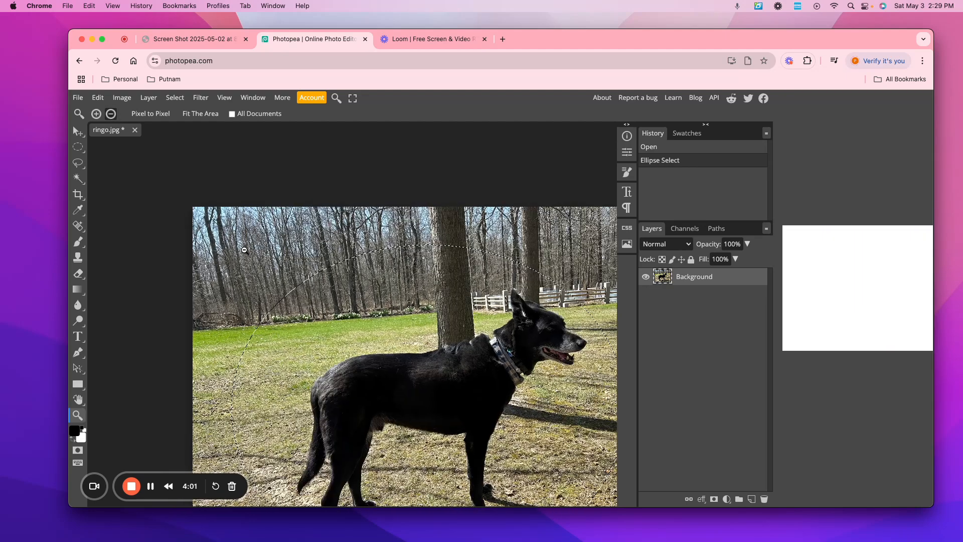
alt+click(244, 249)
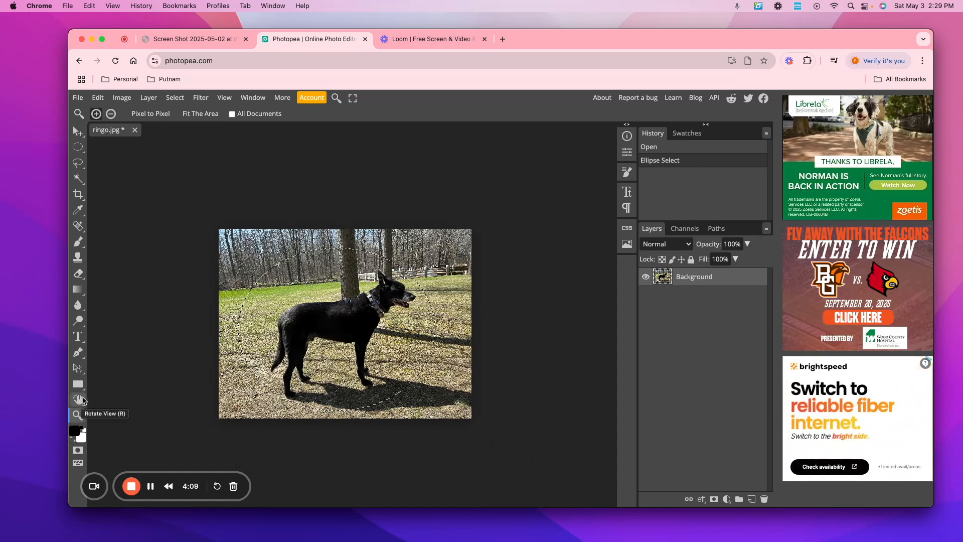
Step: Rotate the canvas view to an angle of 4° with the Rotate View tool
click(80, 400)
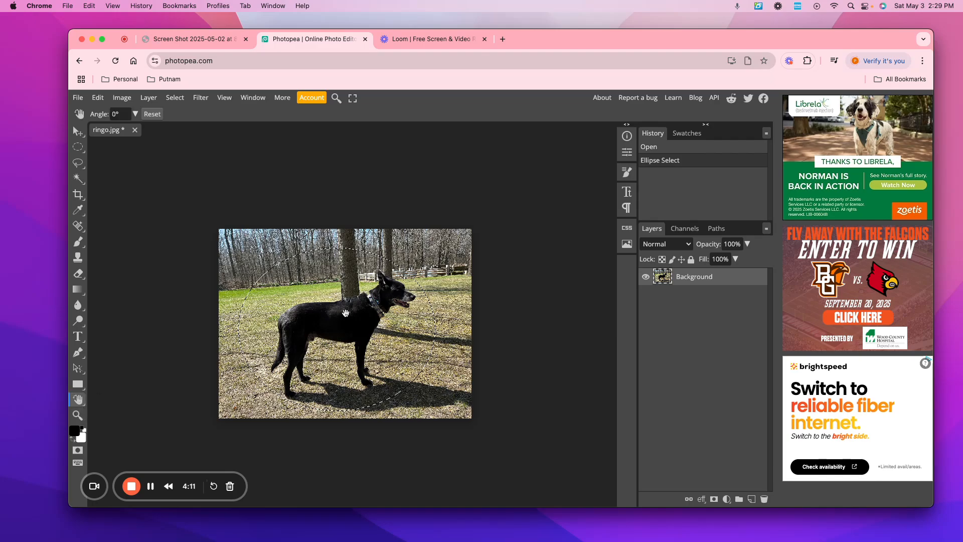
mouse_move(323, 236)
mouse_down()
mouse_move(256, 256)
mouse_move(230, 284)
mouse_move(232, 316)
mouse_move(224, 256)
mouse_move(254, 217)
mouse_move(322, 221)
mouse_move(360, 249)
mouse_move(318, 226)
mouse_move(260, 217)
mouse_move(307, 221)
mouse_move(342, 240)
mouse_up()
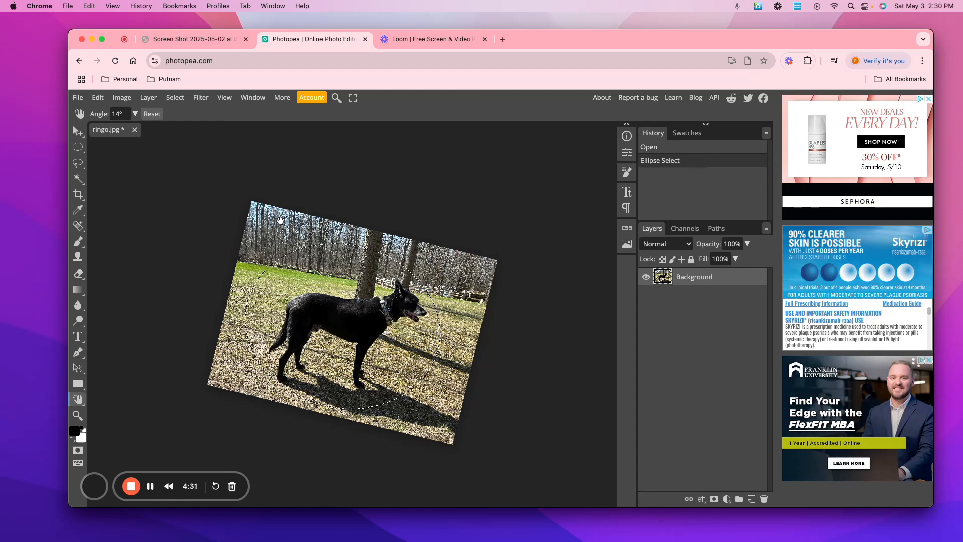
drag(280, 221, 253, 219)
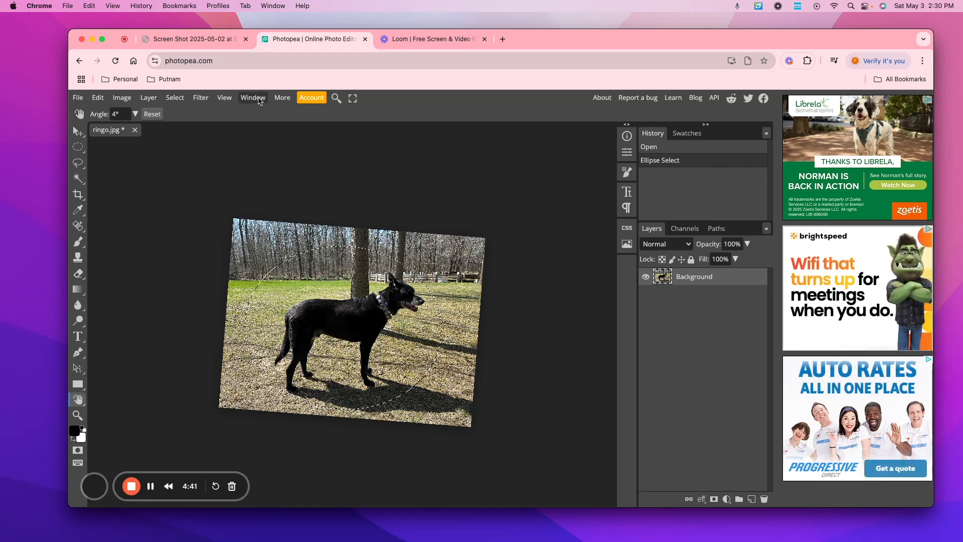
Step: Try the Blue and Light Grey interface themes, and return the theme to Dark Grey
click(282, 98)
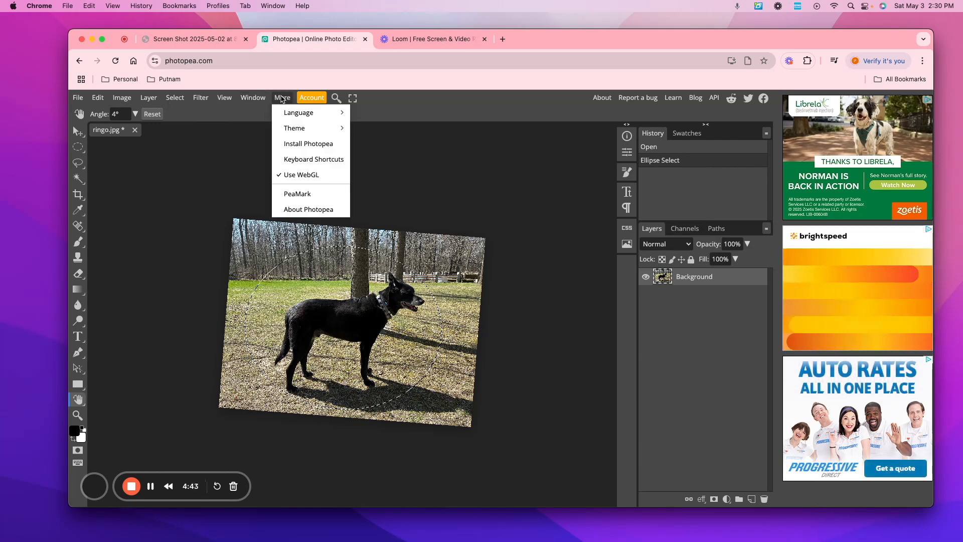
mouse_move(287, 111)
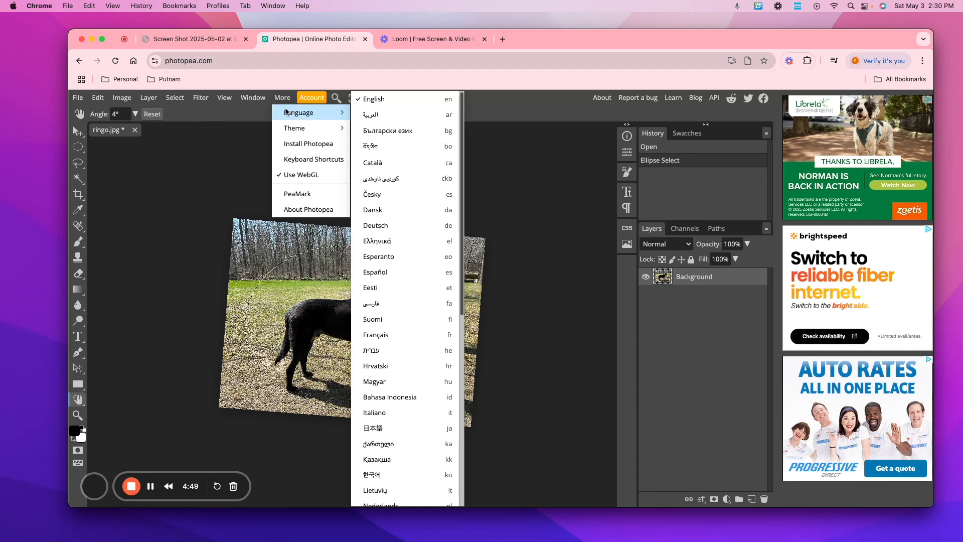
mouse_move(296, 133)
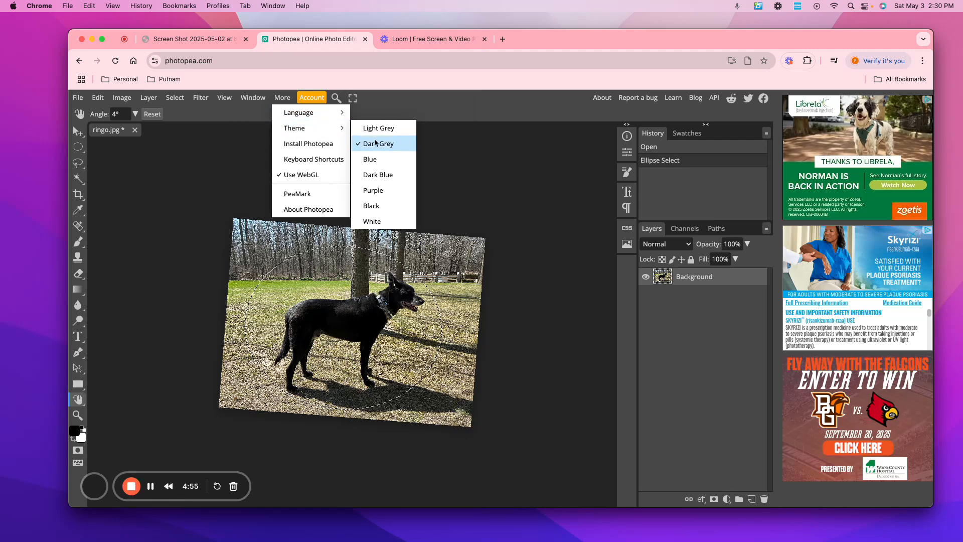
click(376, 159)
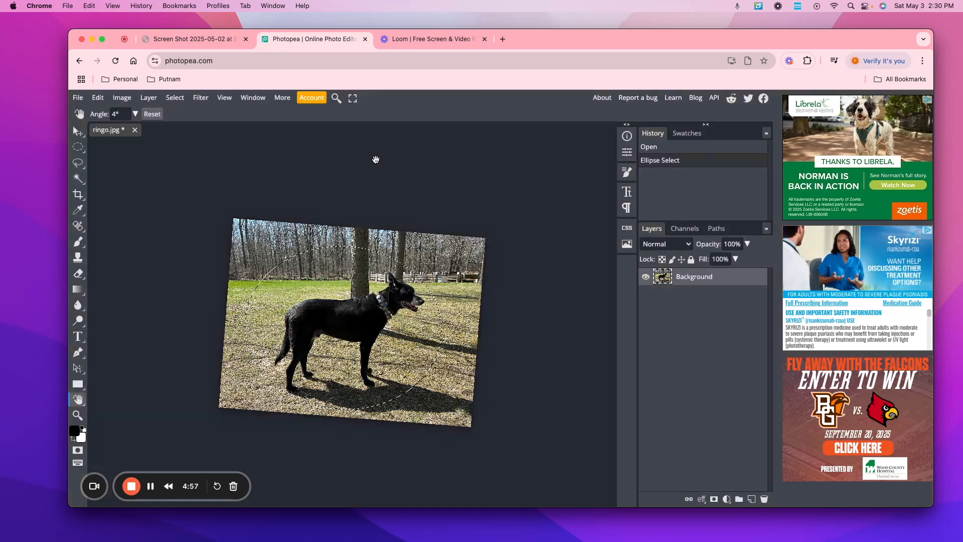
click(283, 99)
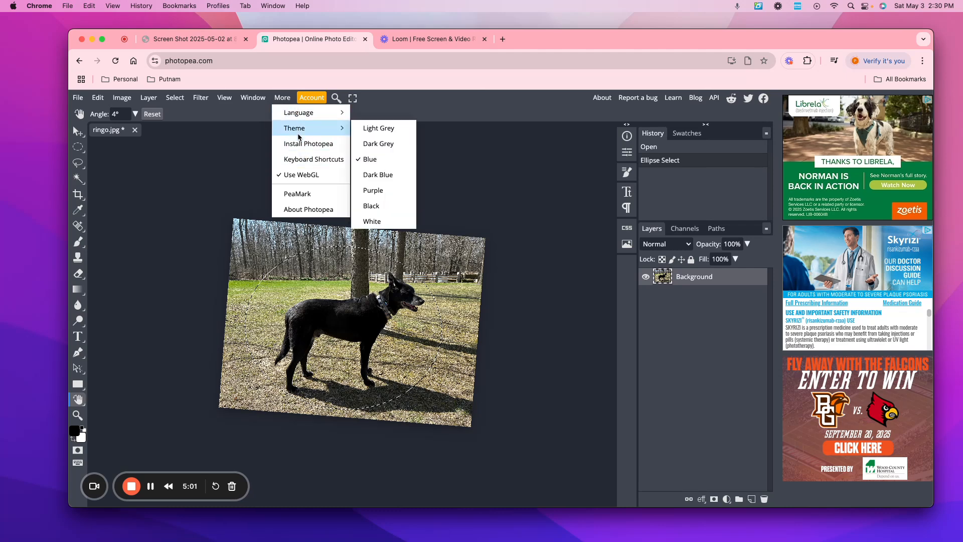
click(389, 129)
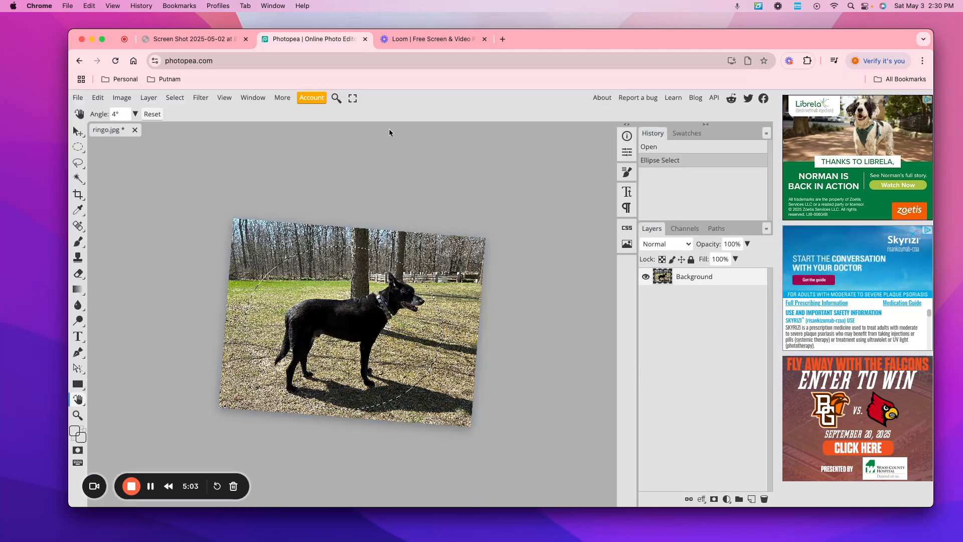
click(283, 99)
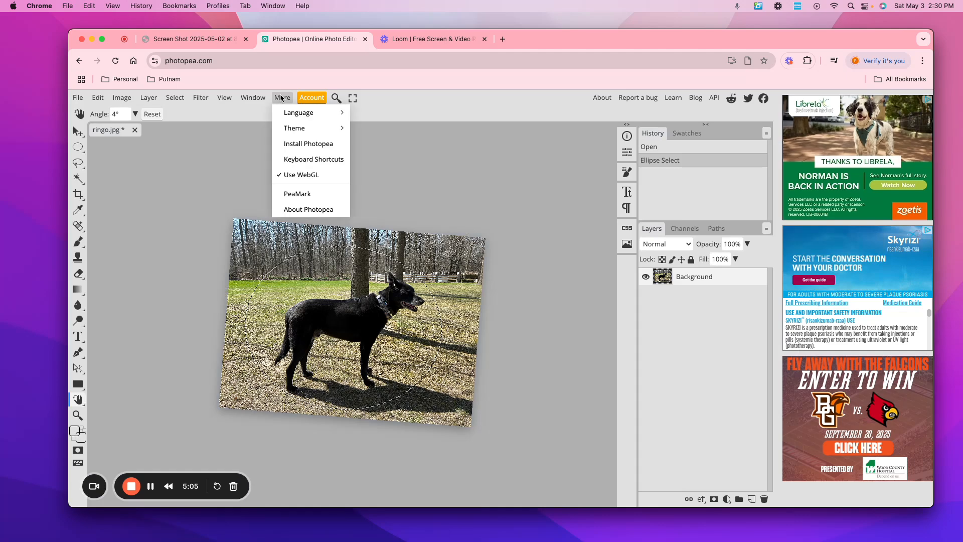
mouse_move(292, 127)
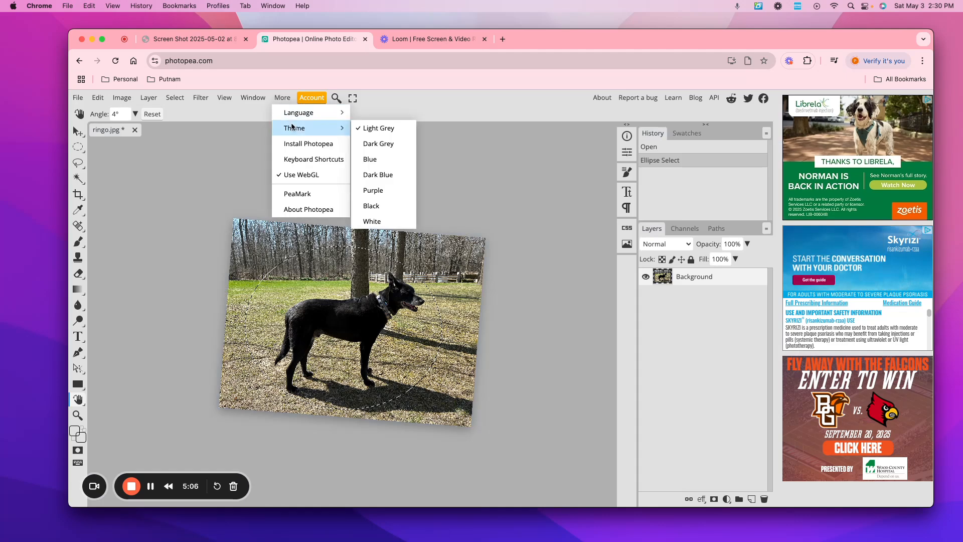
click(379, 144)
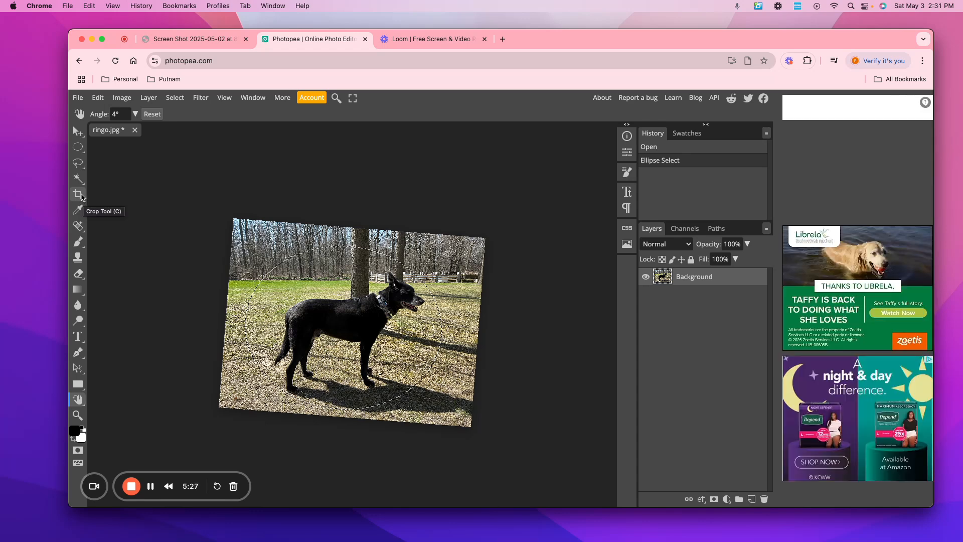
Step: Crop the photo closely around the dog with the Crop tool, narrowing the frame and applying it
click(78, 194)
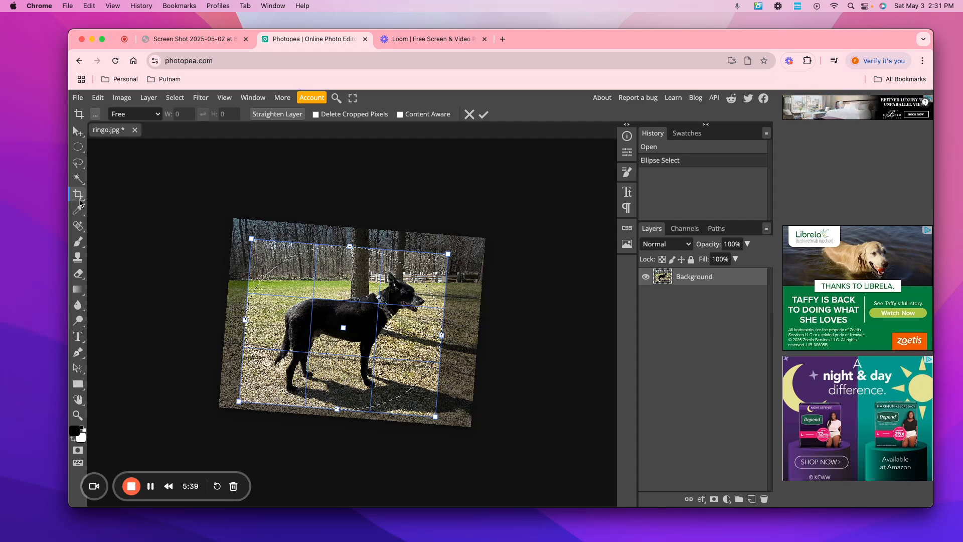
right_click(83, 200)
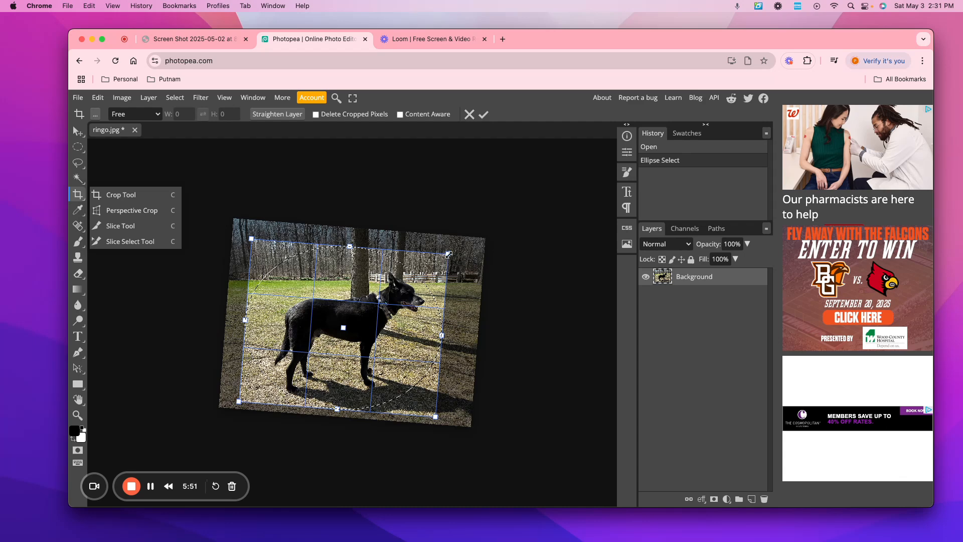
drag(448, 255, 430, 261)
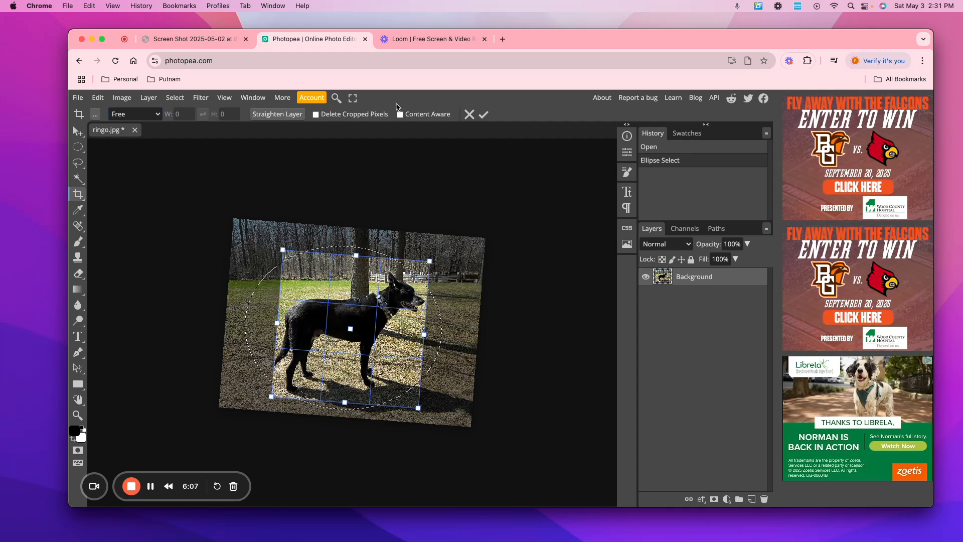
click(482, 115)
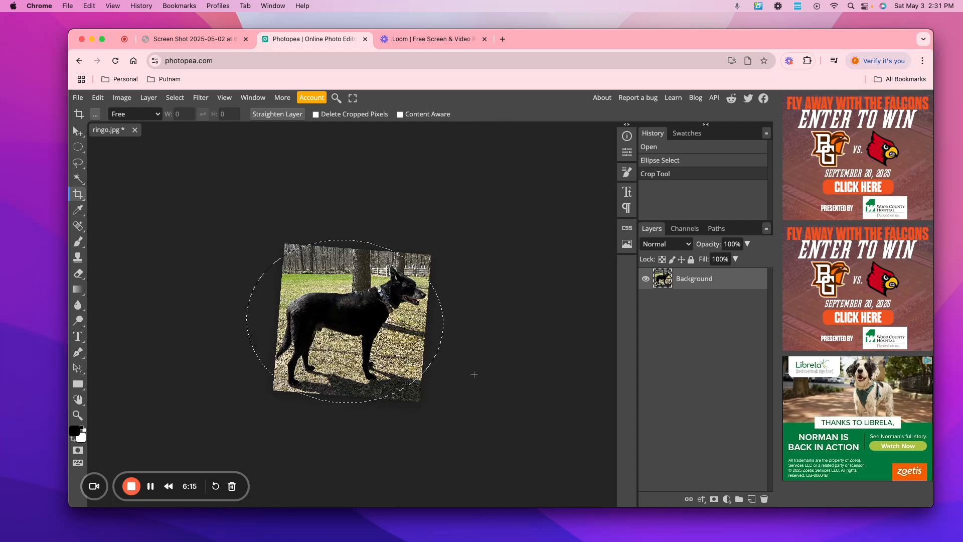
click(489, 366)
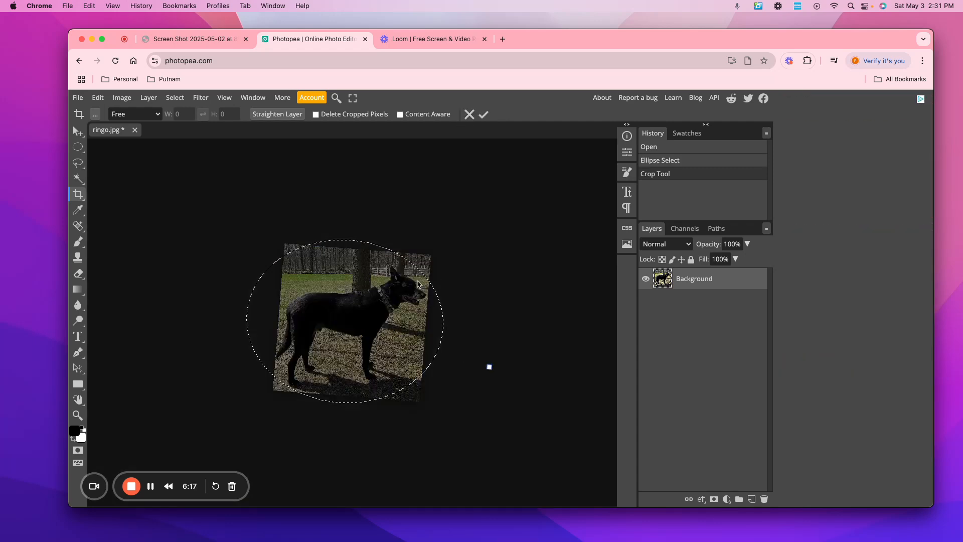